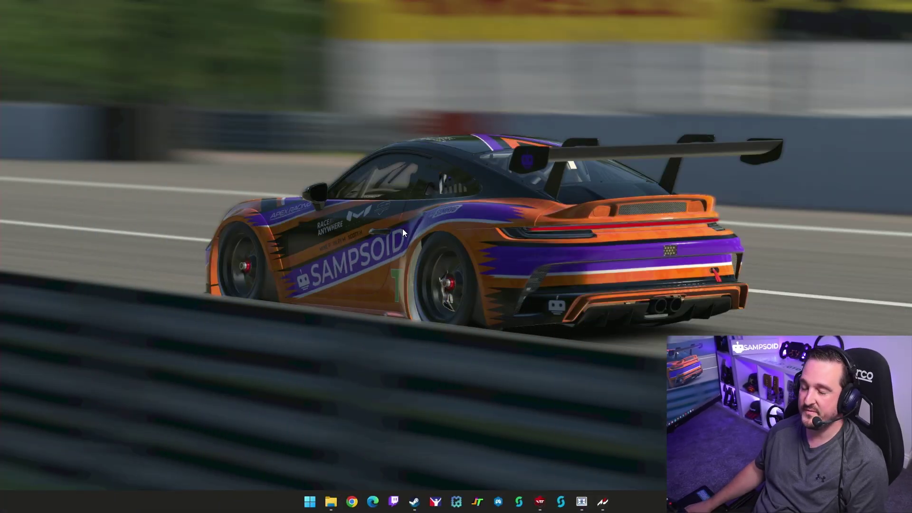
Open Windows display settings and drag display 2 next to display 3.
right_click(397, 226)
left_click(435, 306)
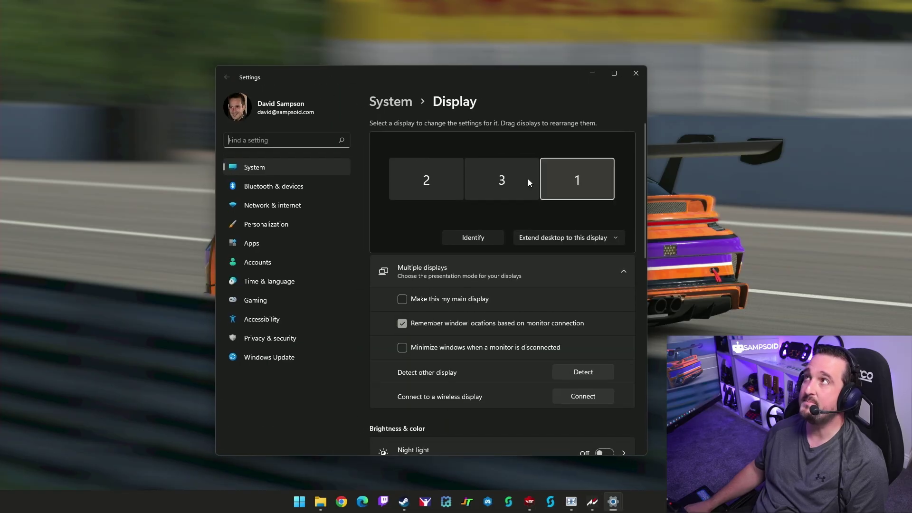
left_click(500, 193)
left_click(556, 194)
left_click(431, 193)
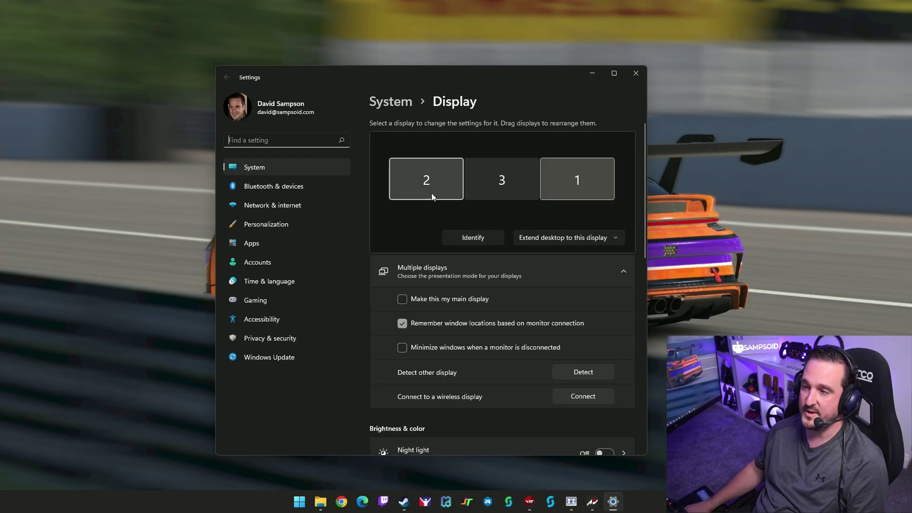
left_click_drag(432, 192, 467, 190)
Move displays 1 and 2 in the layout, then discard the changes and close settings.
left_click(580, 196)
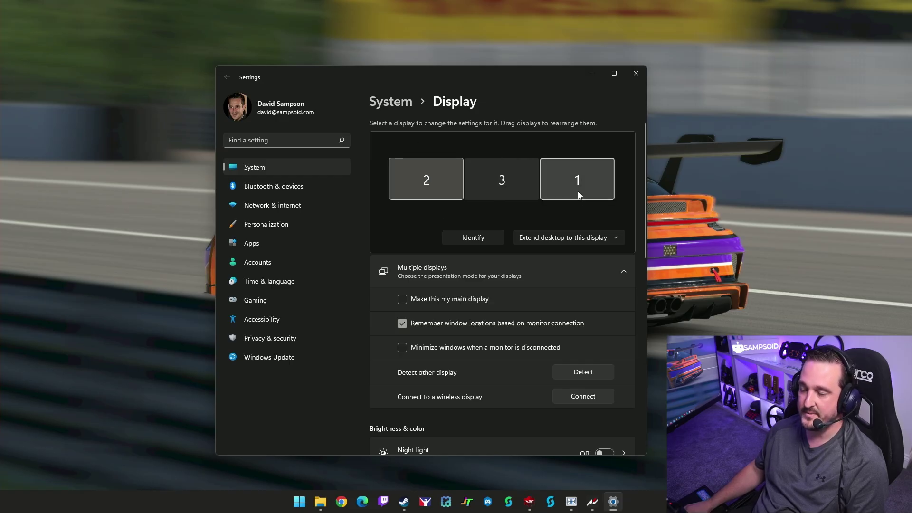
left_click_drag(578, 191, 543, 192)
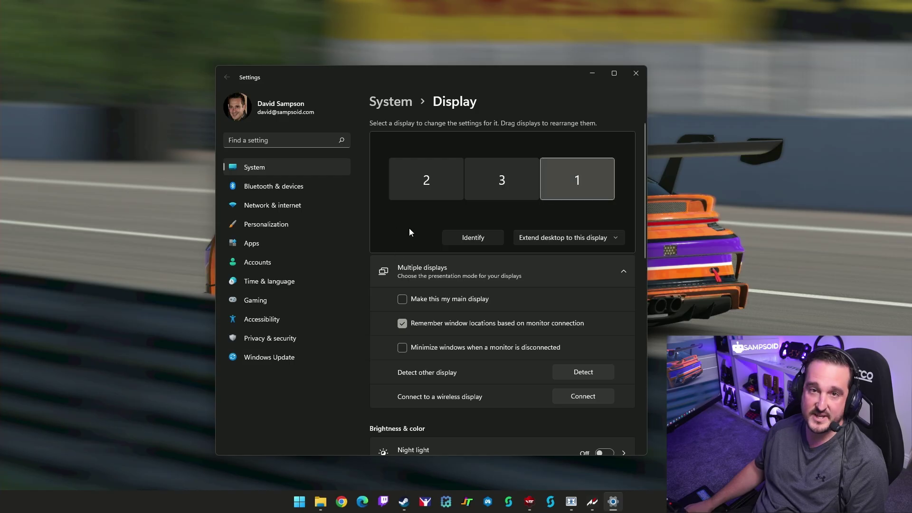
left_click_drag(419, 189, 449, 195)
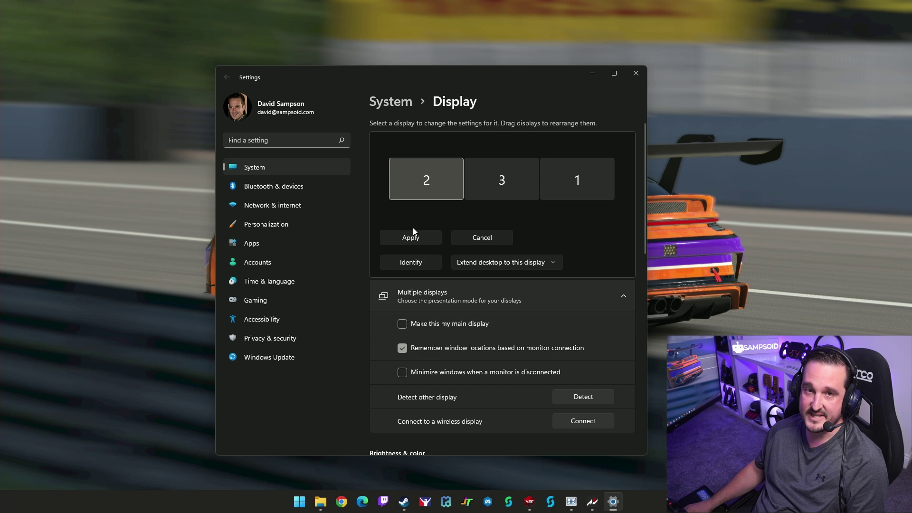
left_click(483, 237)
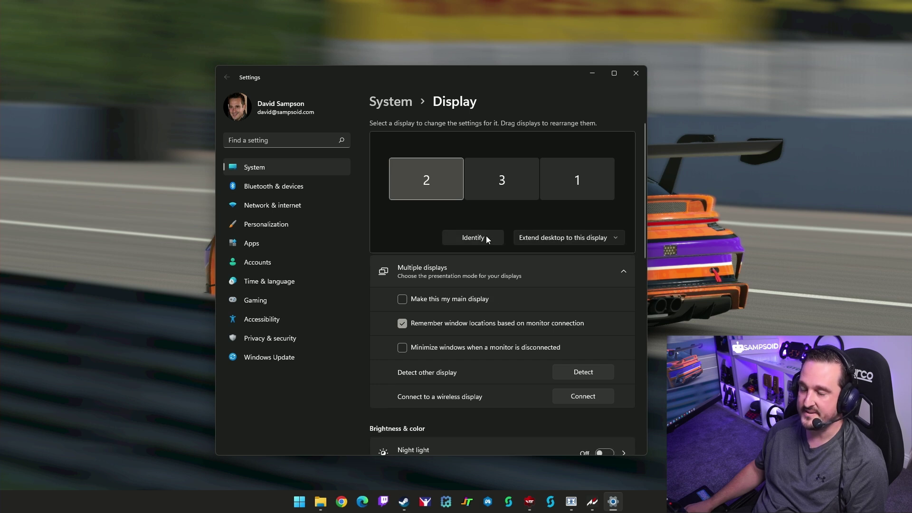
left_click(635, 72)
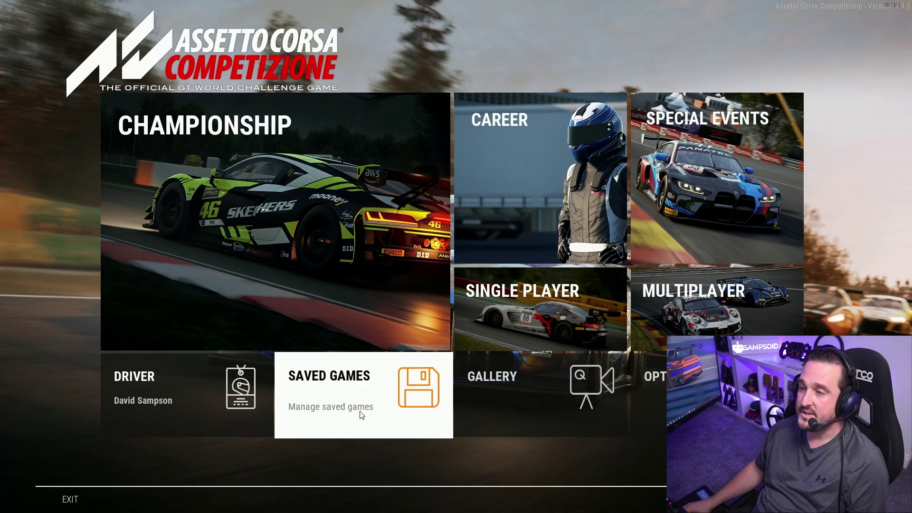
Bring up Simple Runtime Window Editor and pick AC2-Win64-Shipping.exe from the running process list.
key("super")
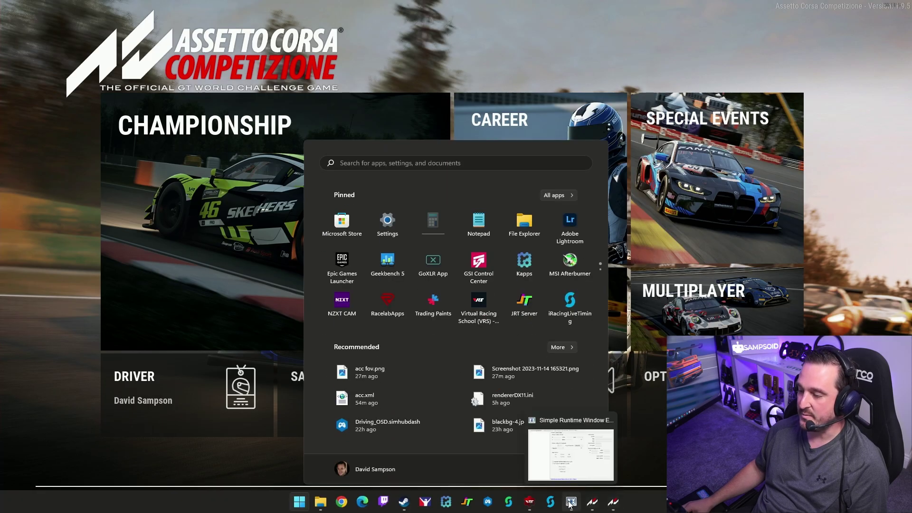
left_click(570, 504)
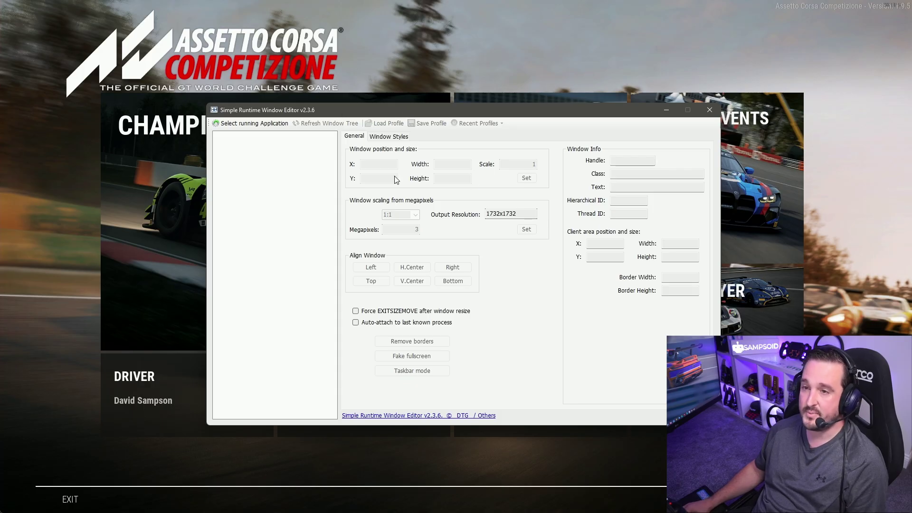
left_click(251, 124)
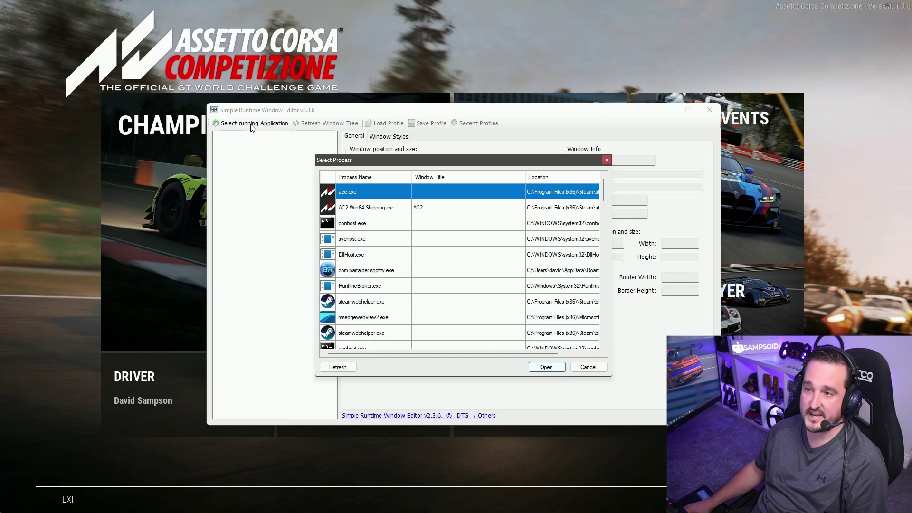
left_click(342, 211)
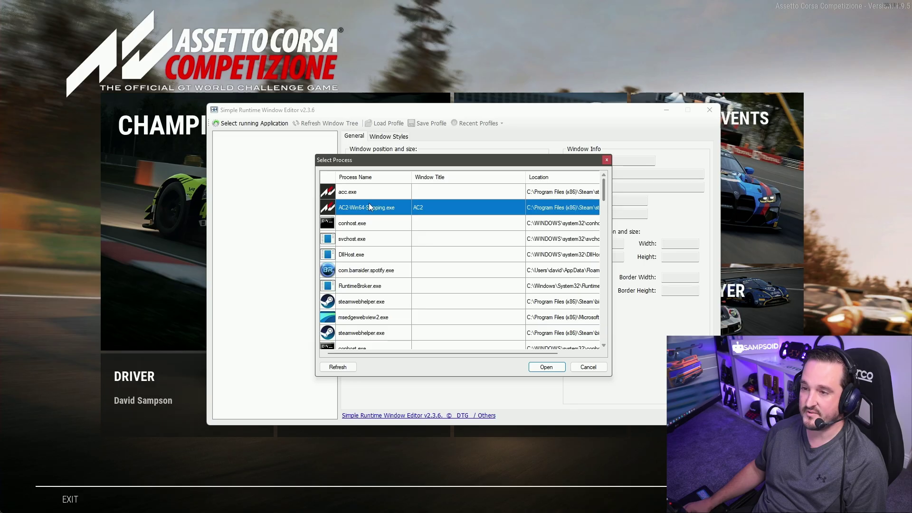
Attach SRWE to the game process and load the acc.xml window profile.
left_click(546, 367)
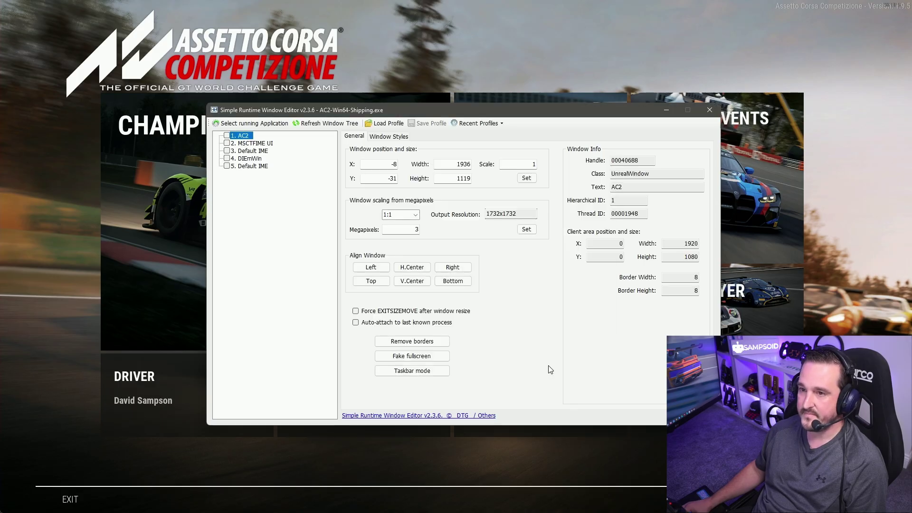
left_click(386, 124)
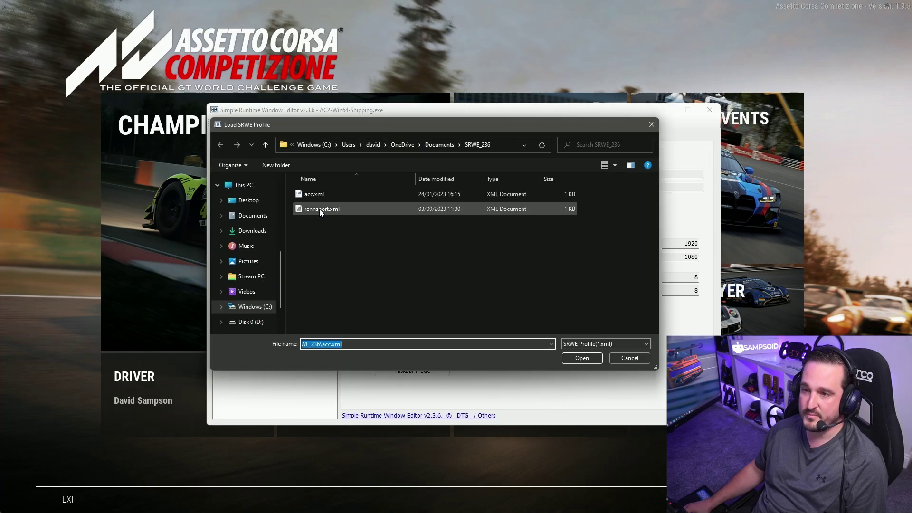
double_click(315, 194)
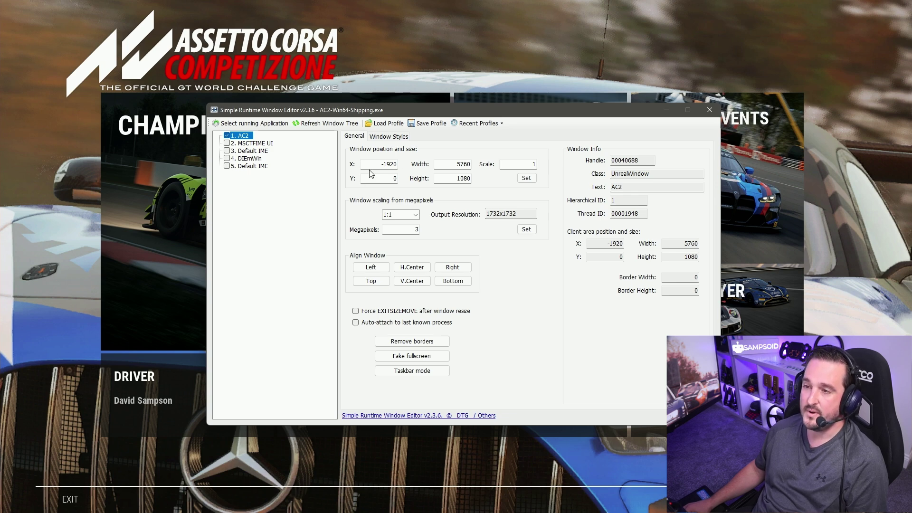
Apply X -1920 with 5760×1080 window size, cancelling the profile save.
left_click_drag(376, 164, 406, 162)
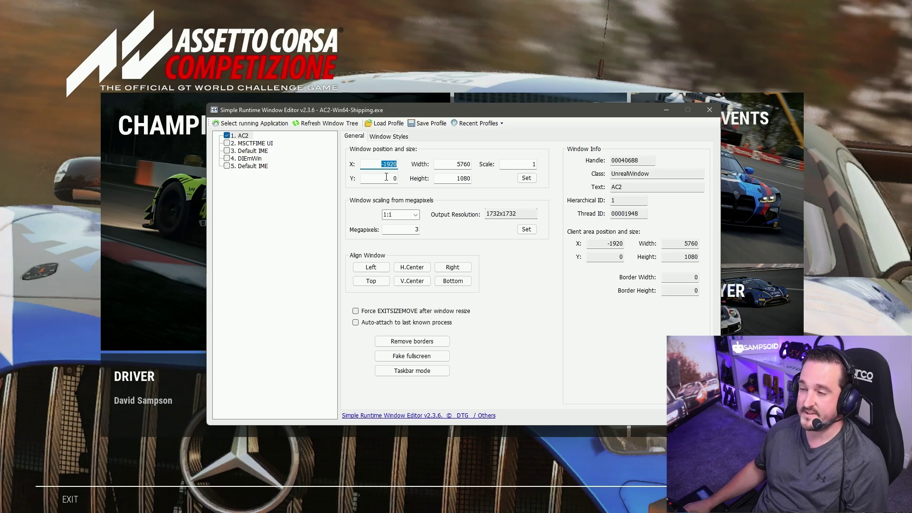
key("Tab")
key("Tab")
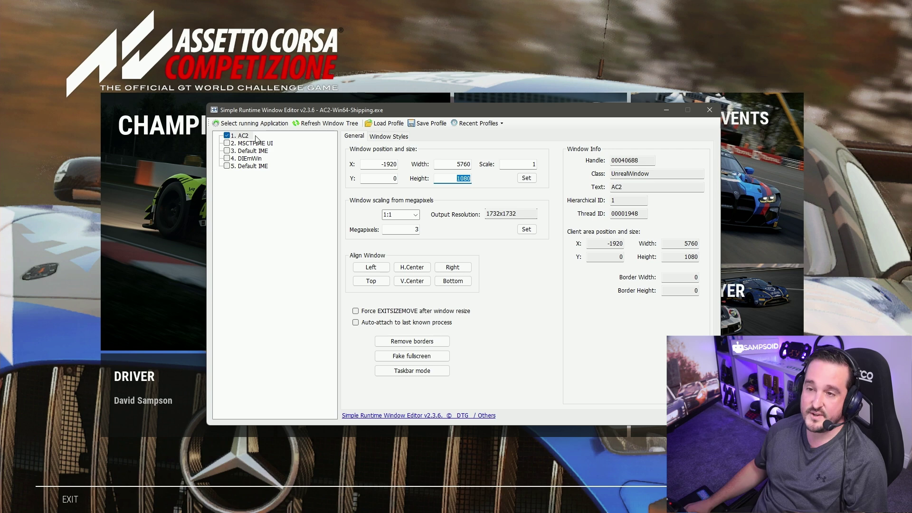
left_click(426, 123)
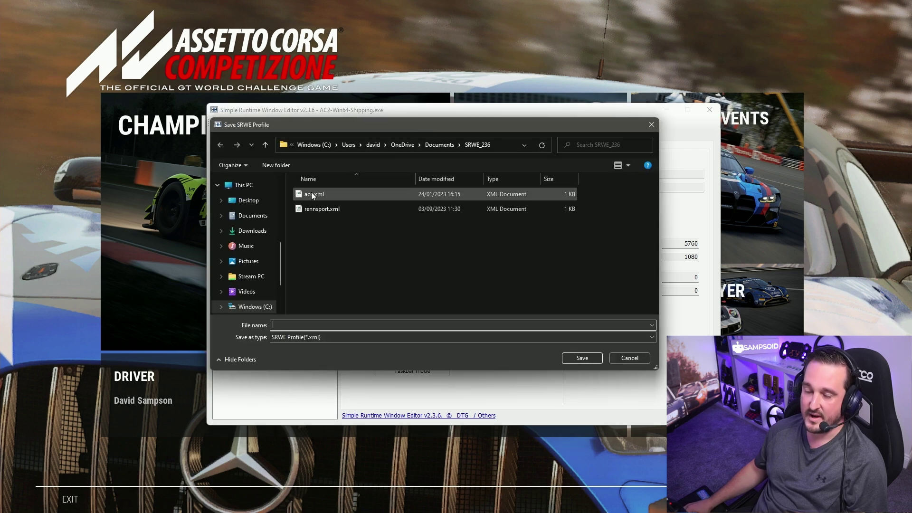
left_click(630, 357)
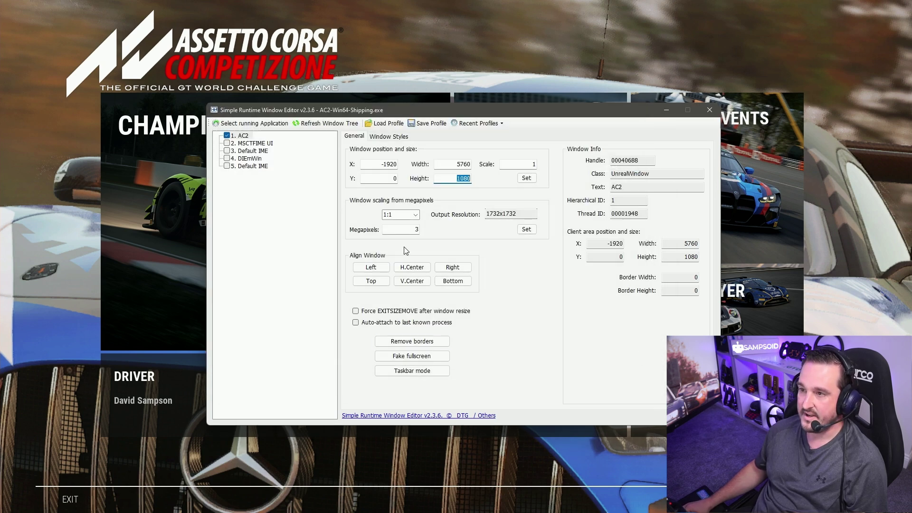
left_click(528, 178)
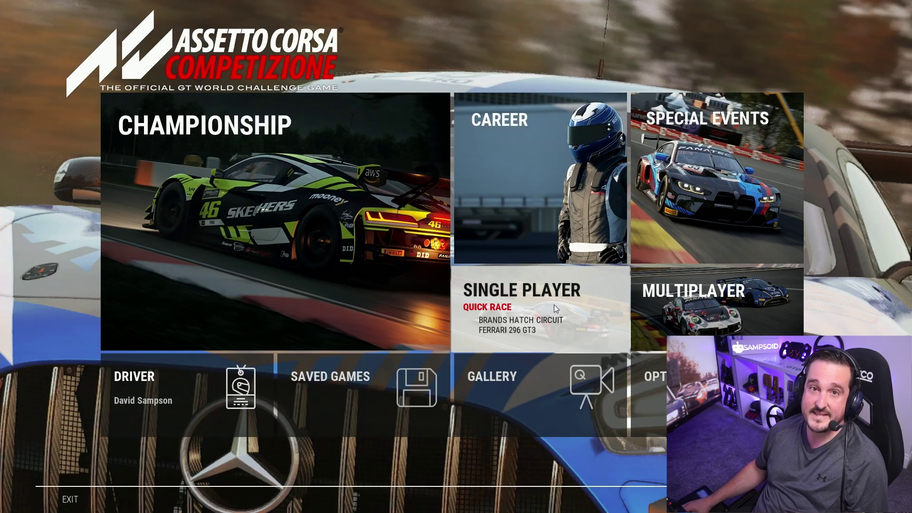
Switch Triple Screen to ENABLED under Options > Video and go back to the main menu.
left_click(652, 373)
left_click(308, 215)
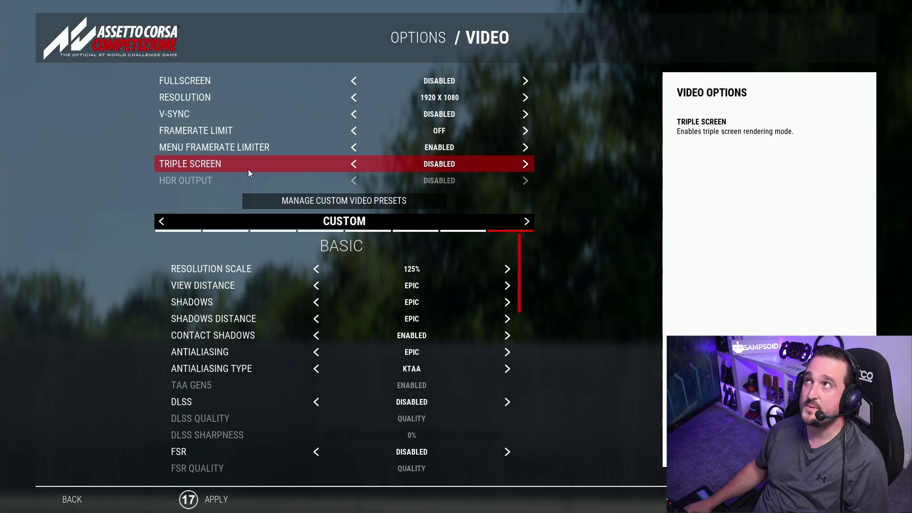
left_click(525, 167)
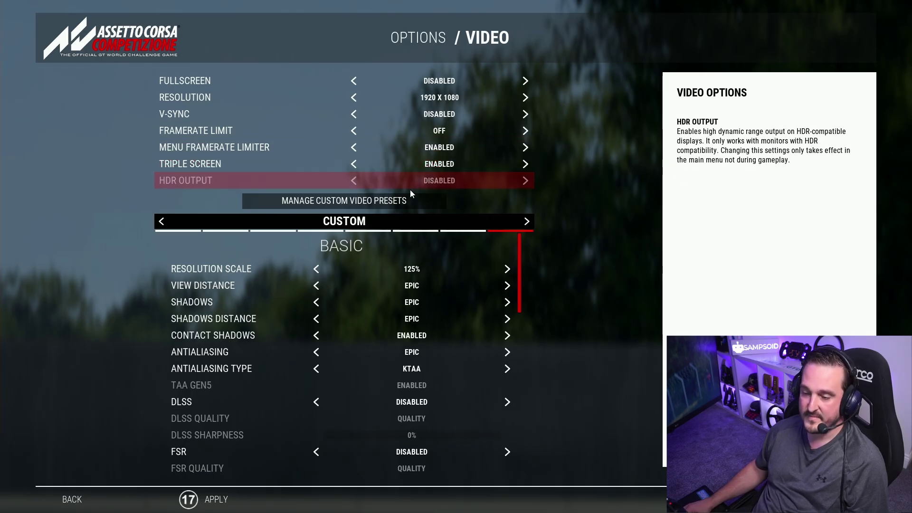
left_click(72, 500)
left_click(76, 499)
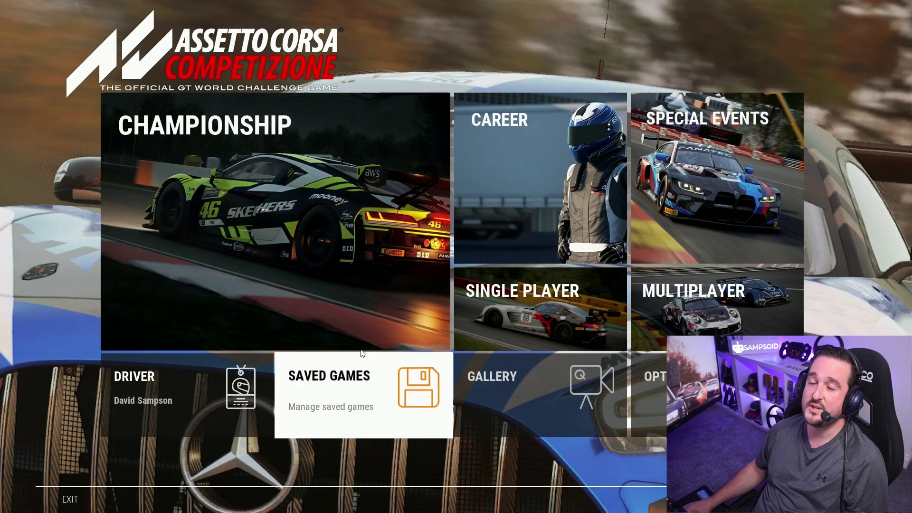
Start a Single Player quick race session and pause it.
left_click(537, 323)
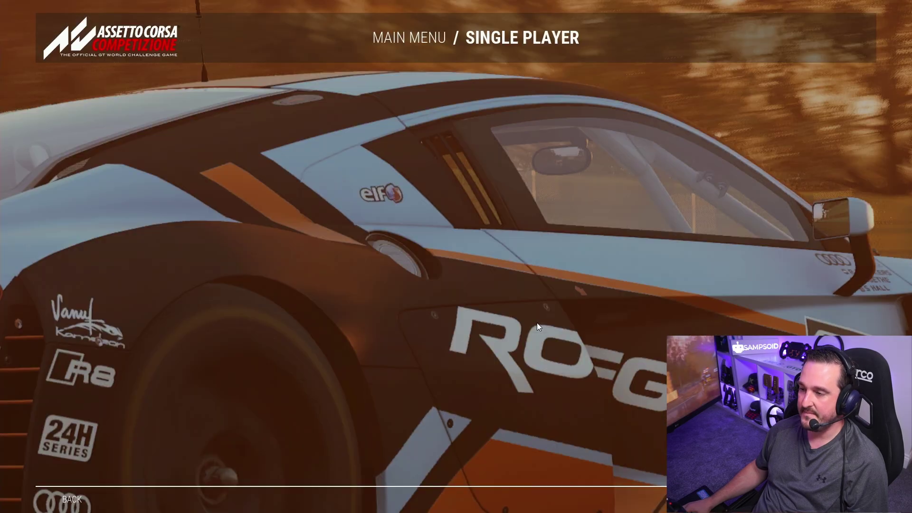
left_click(437, 444)
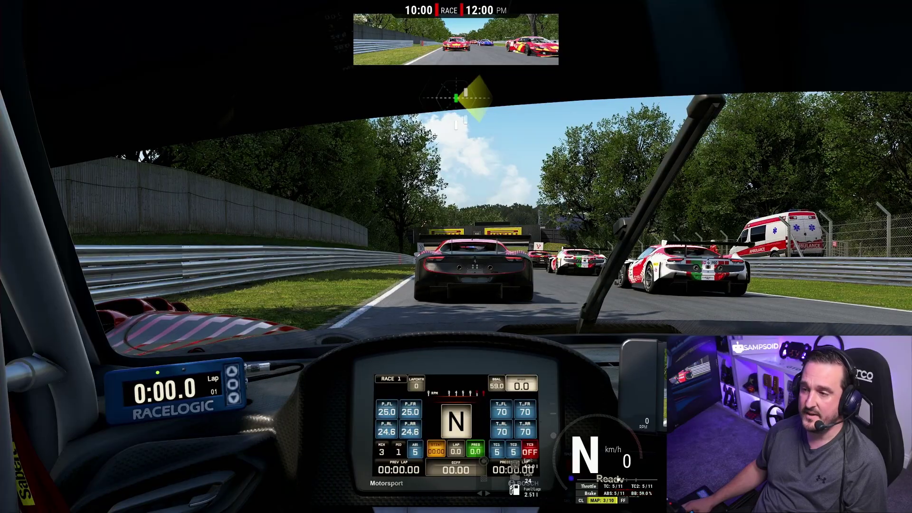
key("Escape")
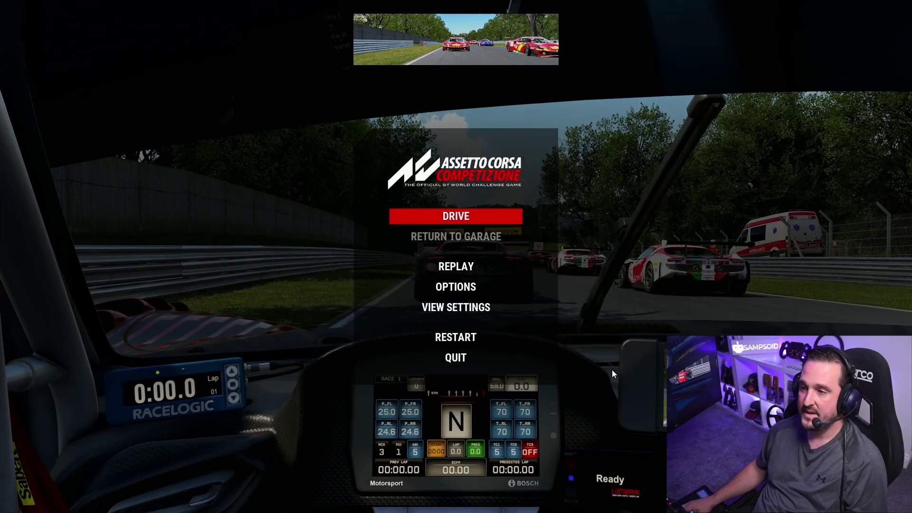
Review Triple & Wide Screen view settings (545mm, 708mm, 8mm bezel, 64°) and resume driving.
left_click(472, 310)
left_click(597, 176)
left_click(597, 176)
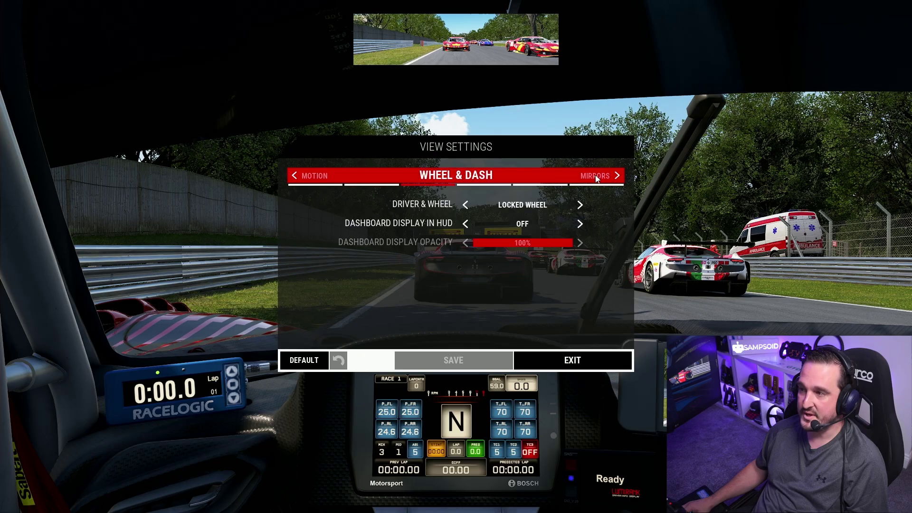
left_click(597, 175)
left_click(596, 176)
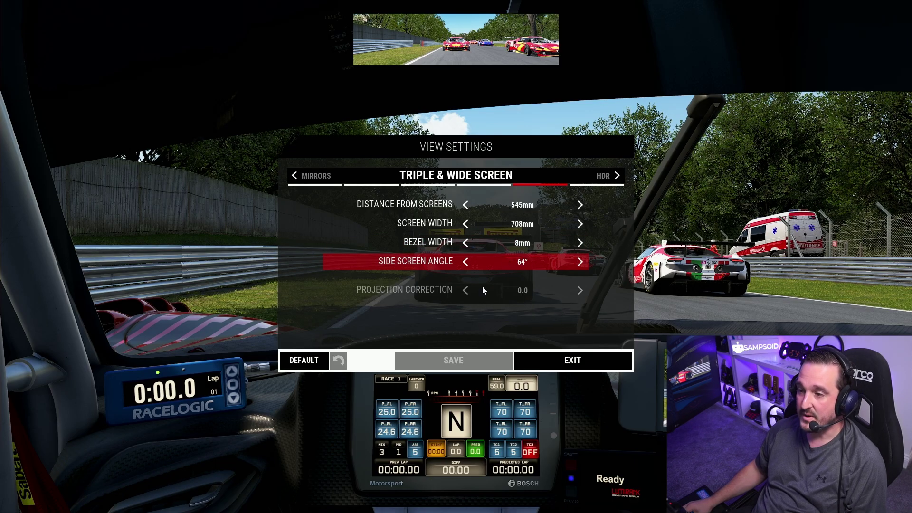
left_click(570, 365)
left_click(475, 217)
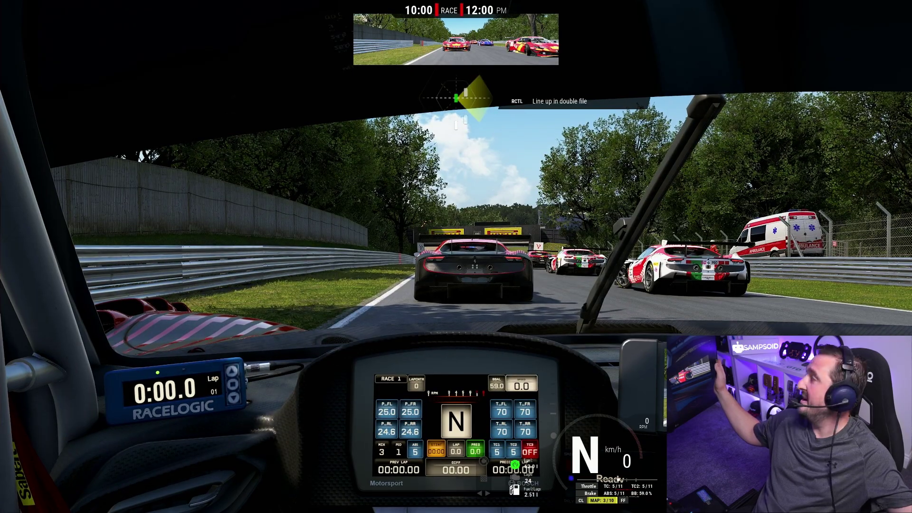
Press Esc to pause the race on the starting grid.
key("Escape")
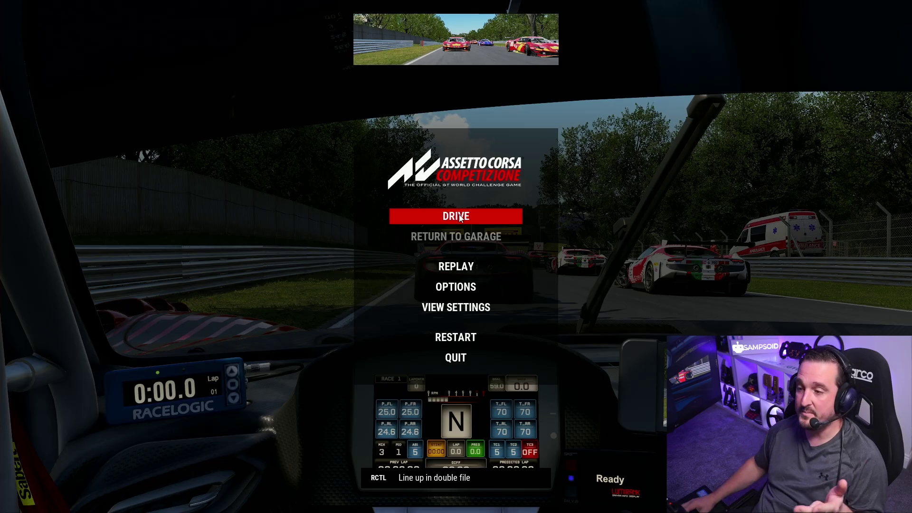
Check that Triple Screen is enabled in Options > Video.
left_click(456, 287)
left_click(295, 231)
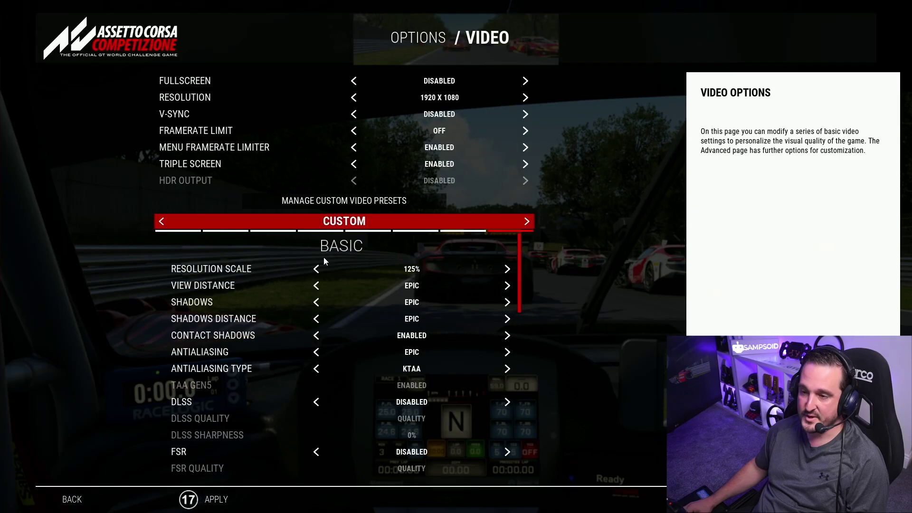
scroll(354, 343, "down", 3)
scroll(353, 343, "up", 3)
Return to the pause menu and open View Settings on the Triple & Wide Screen page.
key("Escape")
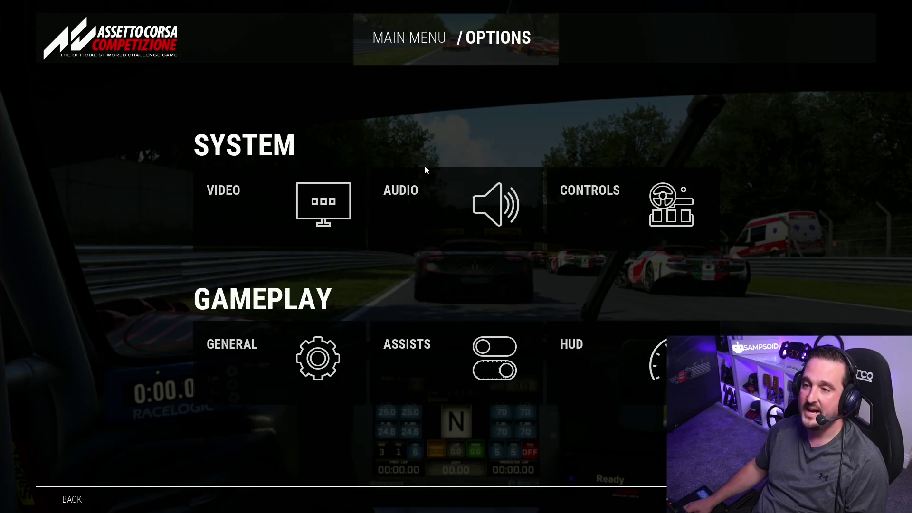
key("Escape")
left_click(461, 307)
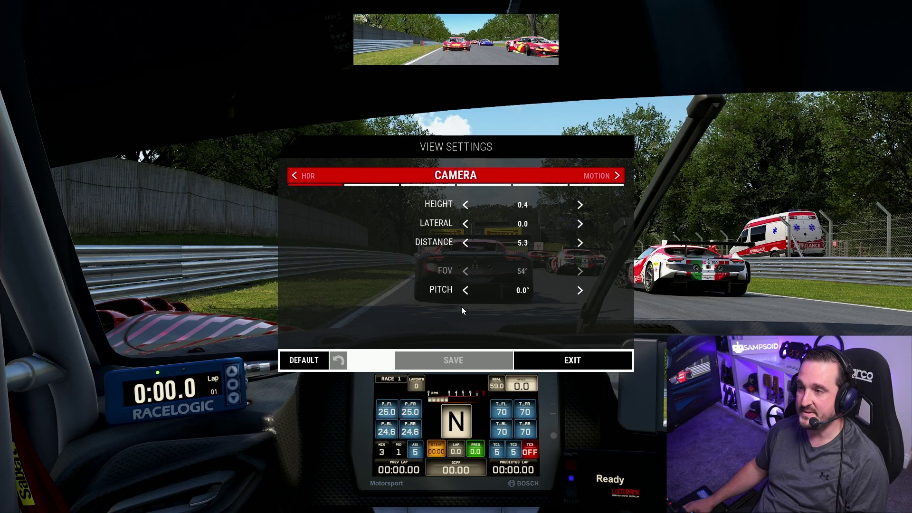
left_click(484, 184)
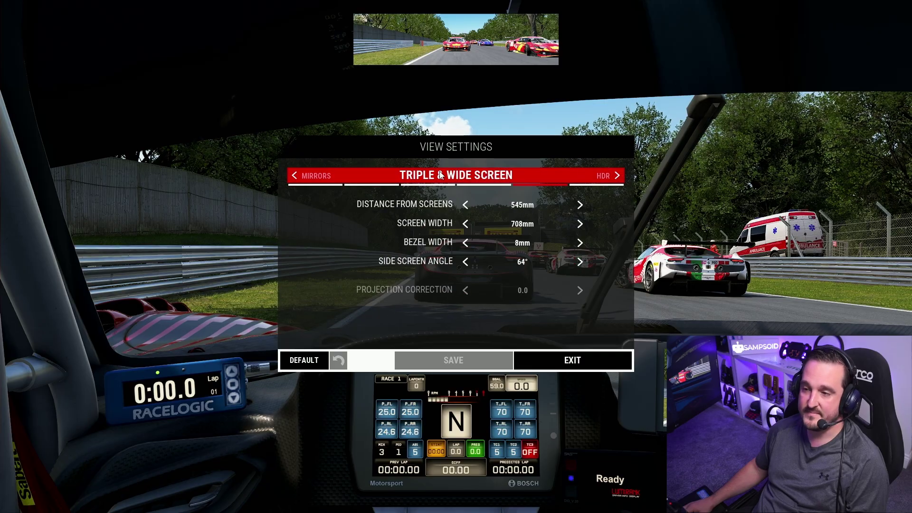